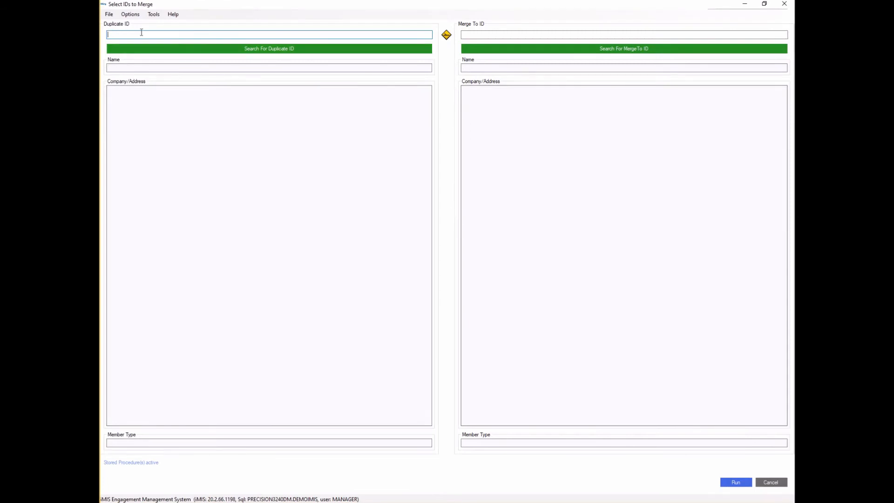
key("Return")
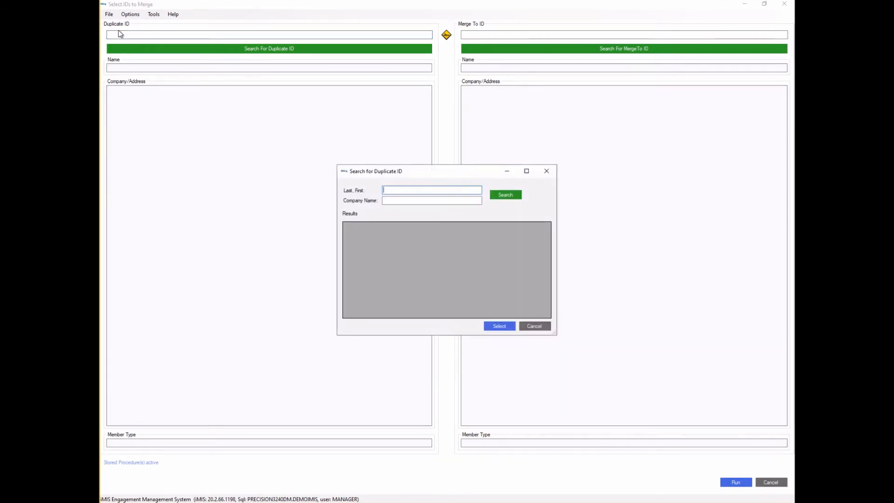
type("smith, dav")
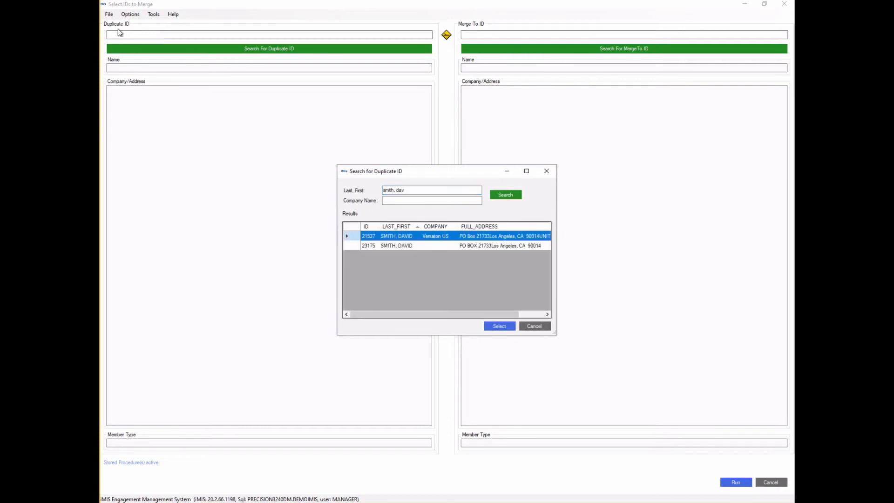
double_click(352, 247)
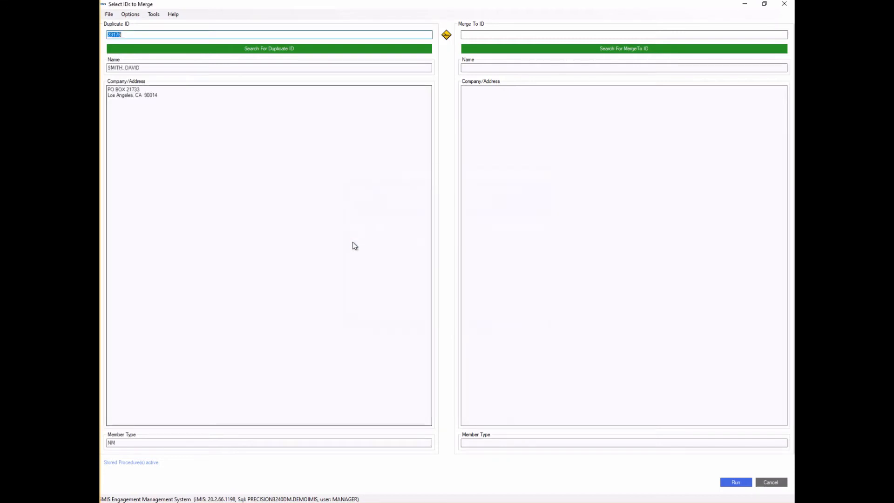
left_click(516, 36)
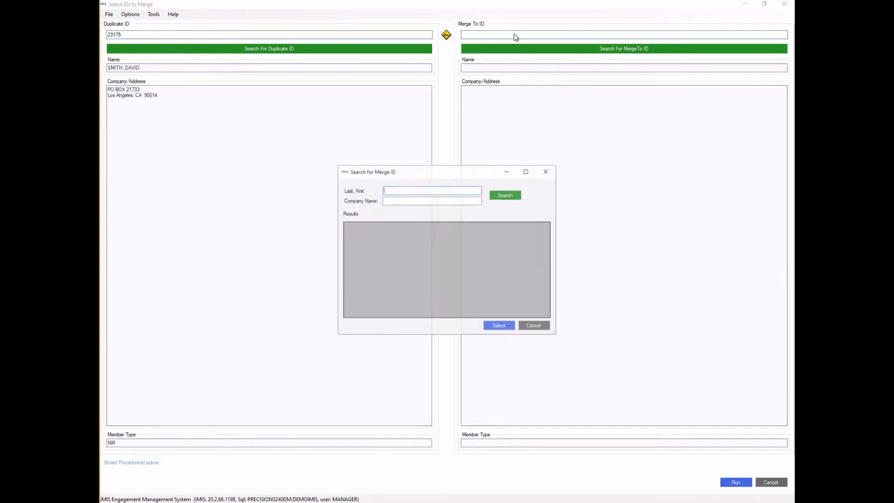
type("smith, dav")
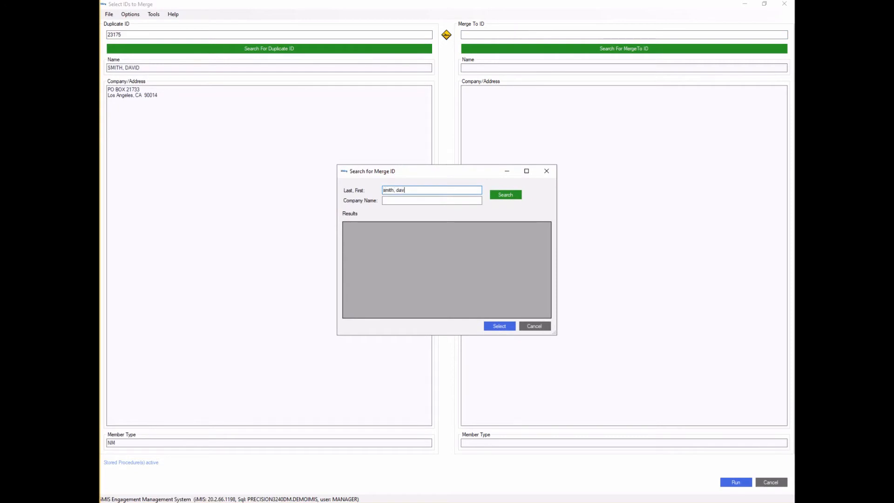
key("Return")
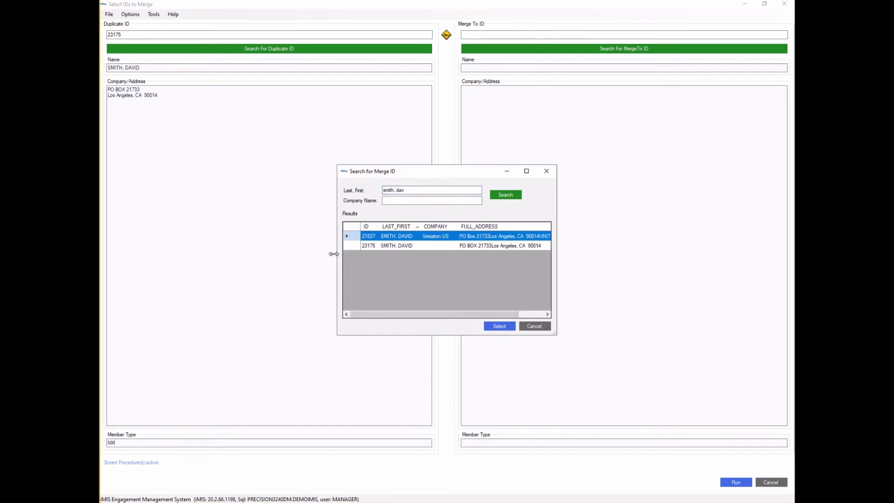
double_click(352, 237)
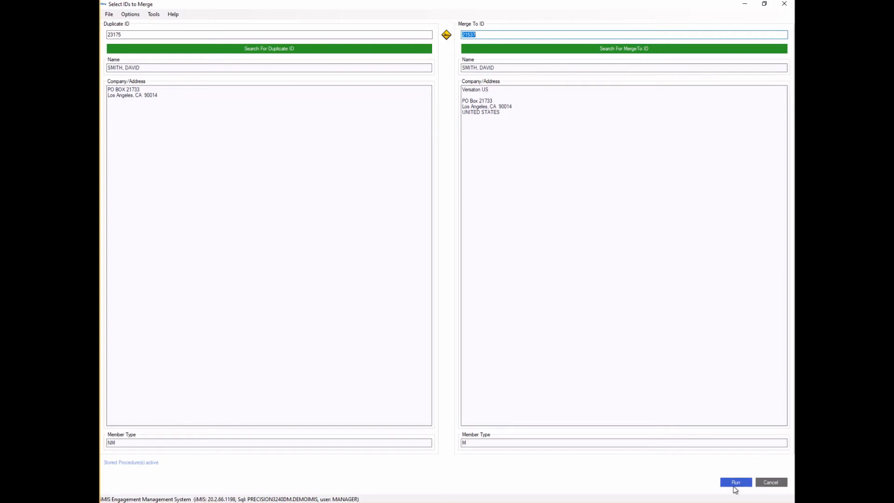
- Run the merge of 23175 into 21537 and close the successful iMerge Results
left_click(735, 484)
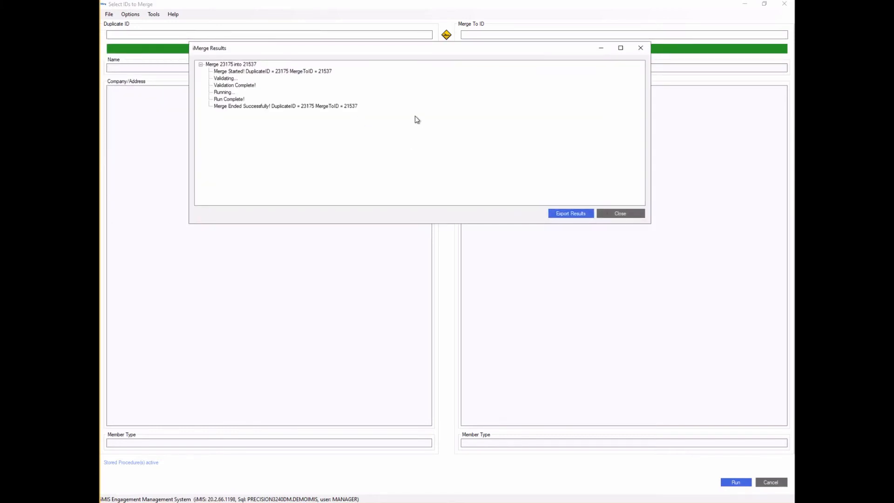
left_click(611, 215)
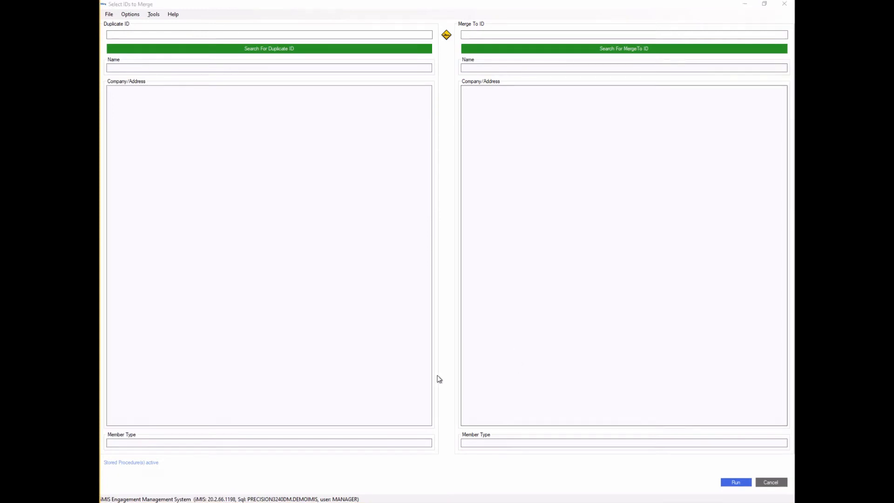
left_click(224, 487)
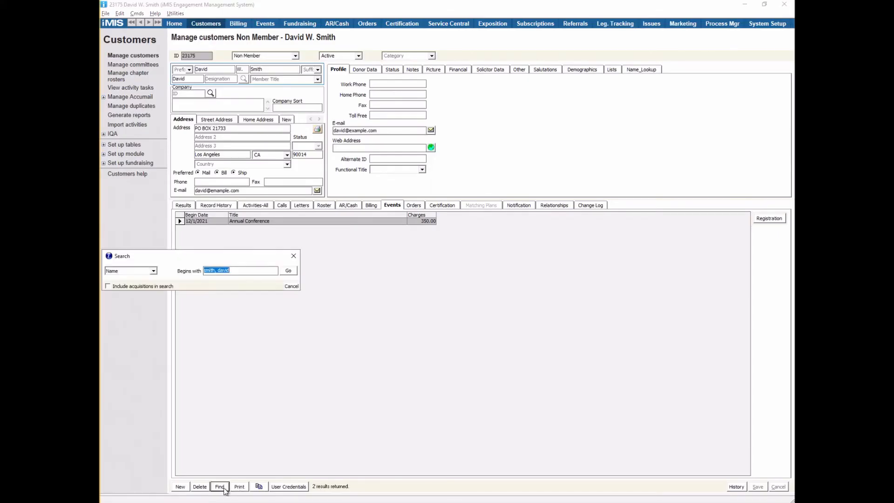
key("Return")
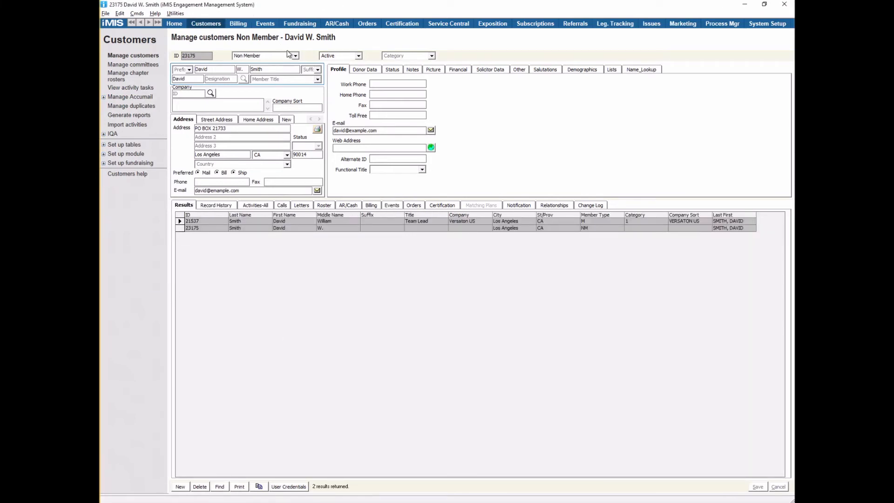
left_click(179, 228)
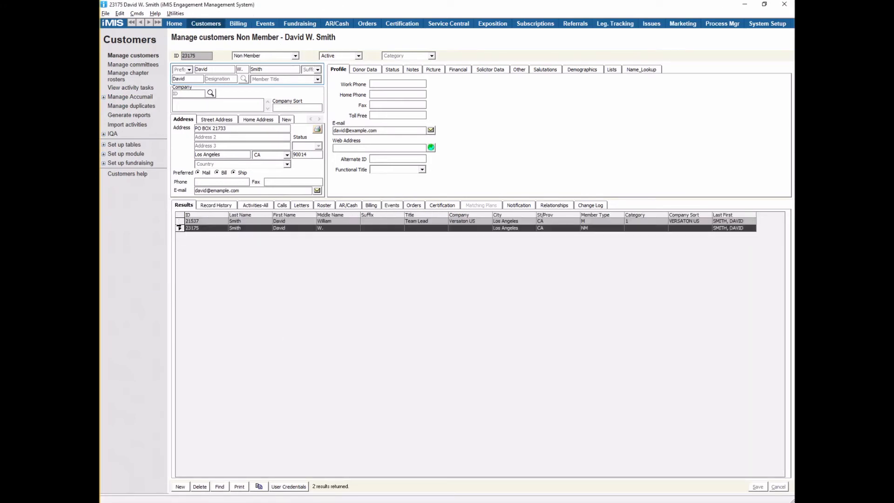
key("Up")
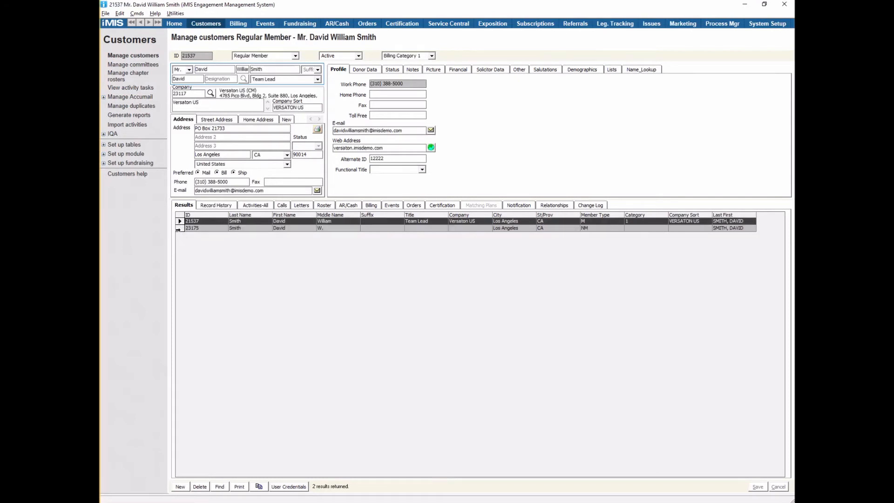
left_click(178, 228)
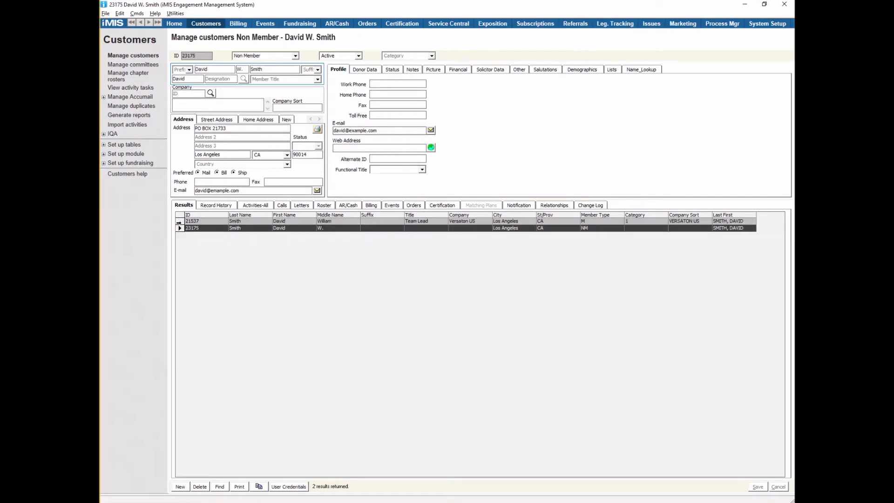
- Load record 21537, review its registered events, and open its user credentials
left_click(179, 222)
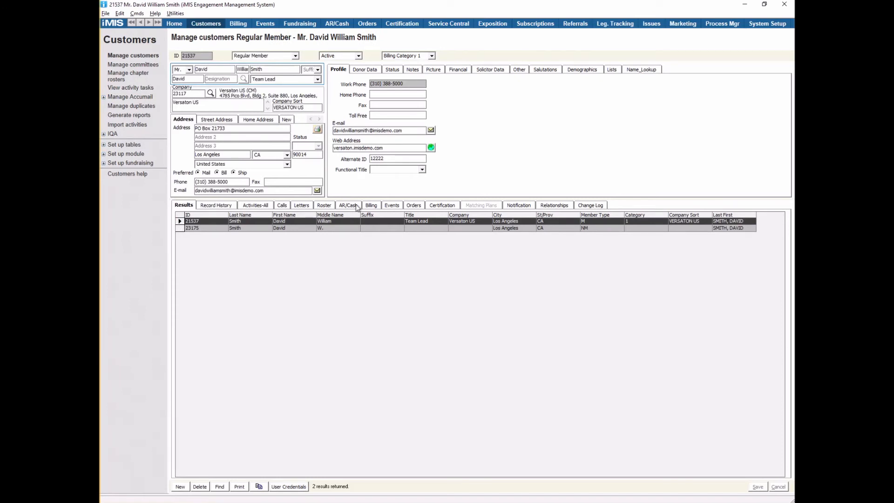
left_click(392, 205)
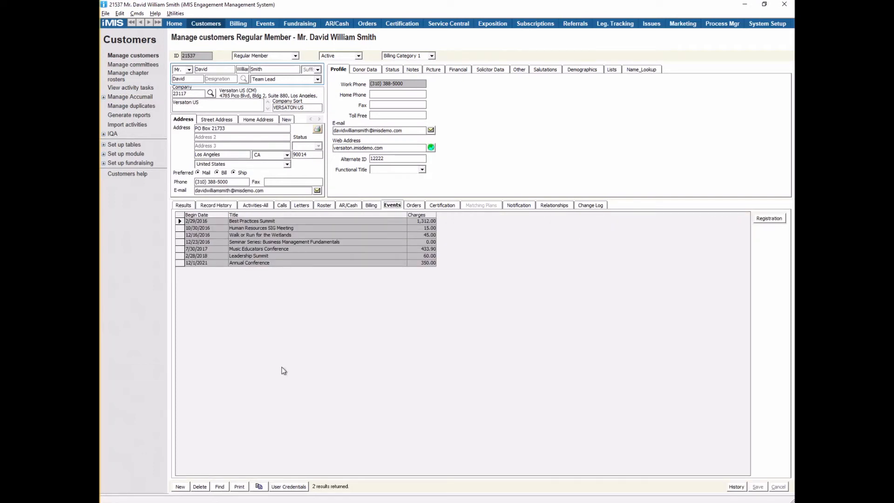
left_click(287, 487)
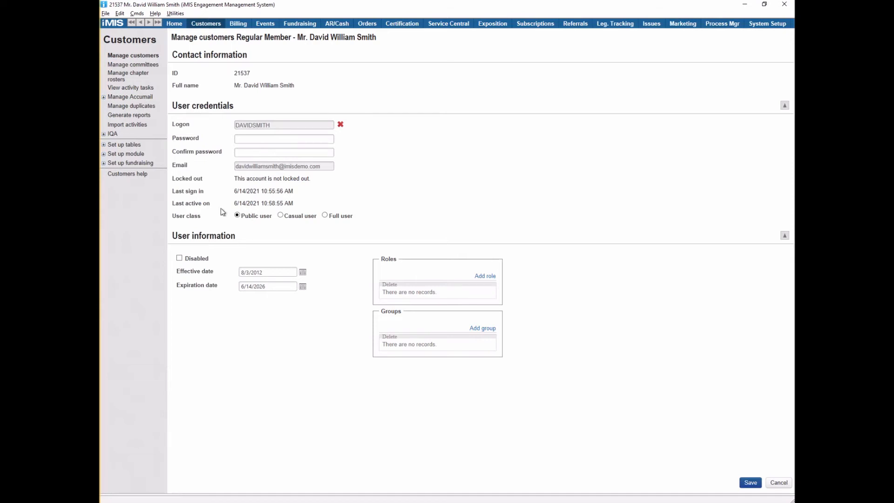
right_click(242, 215)
left_click(745, 67)
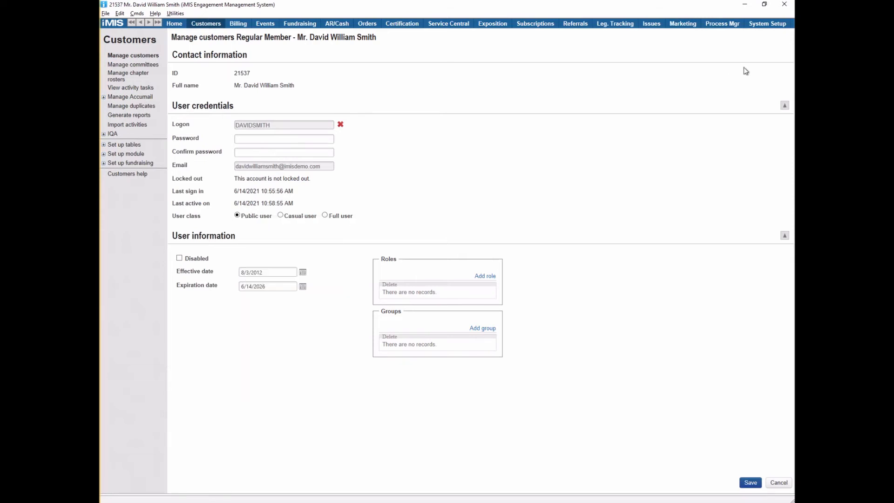
left_click(205, 24)
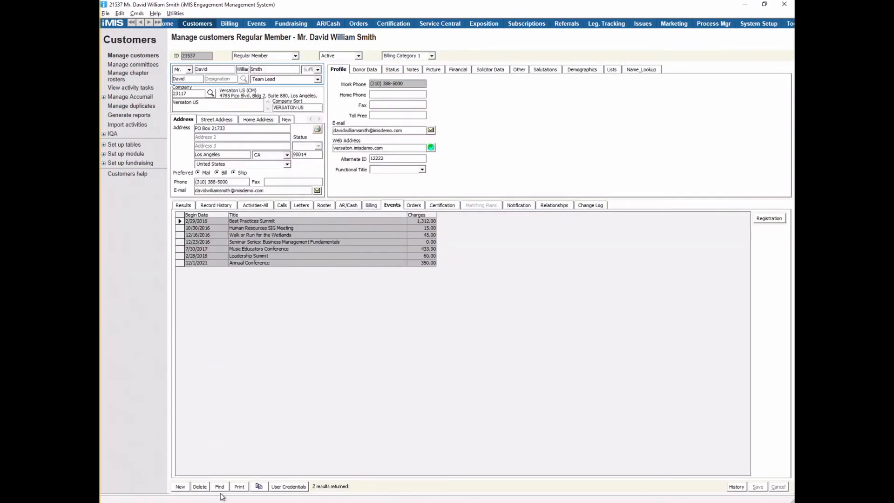
left_click(219, 486)
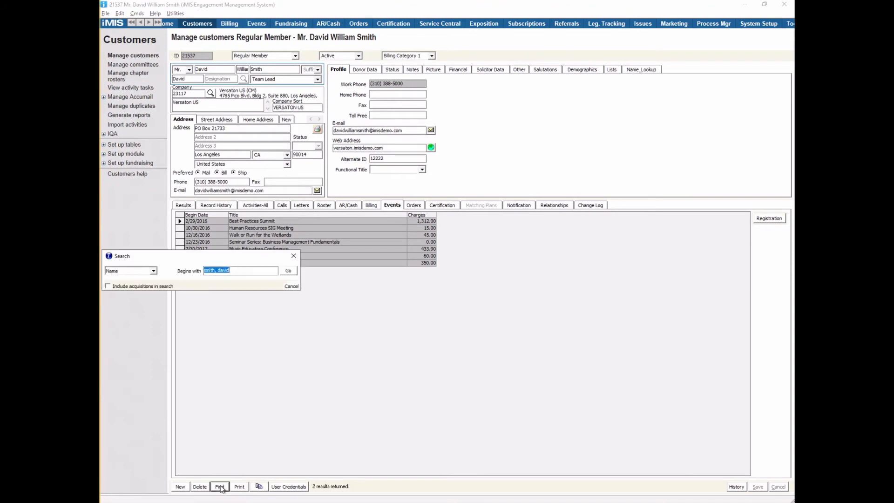
key("Return")
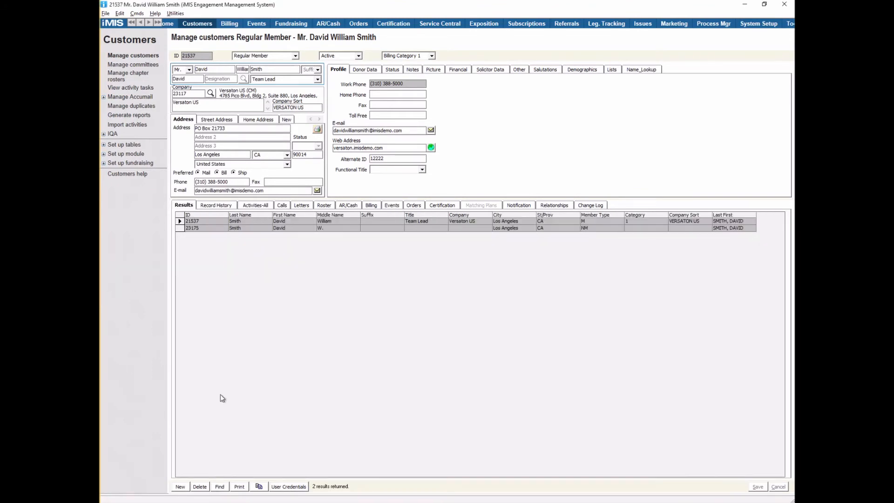
left_click(183, 229)
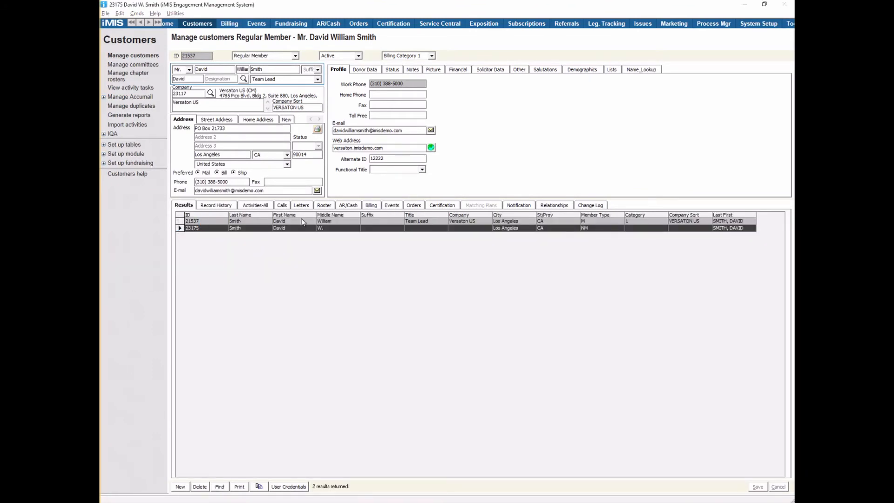
left_click(392, 205)
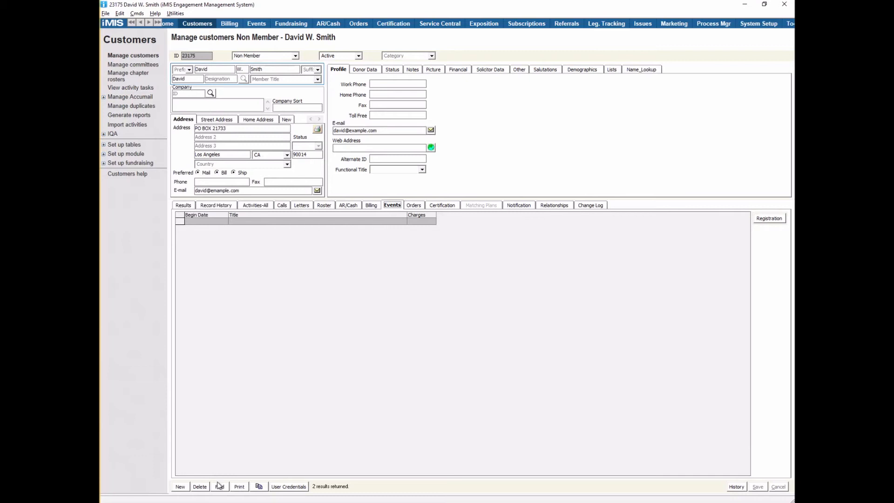
- Check the record history and 21537's change log for the merge, then pick record 23175
left_click(213, 206)
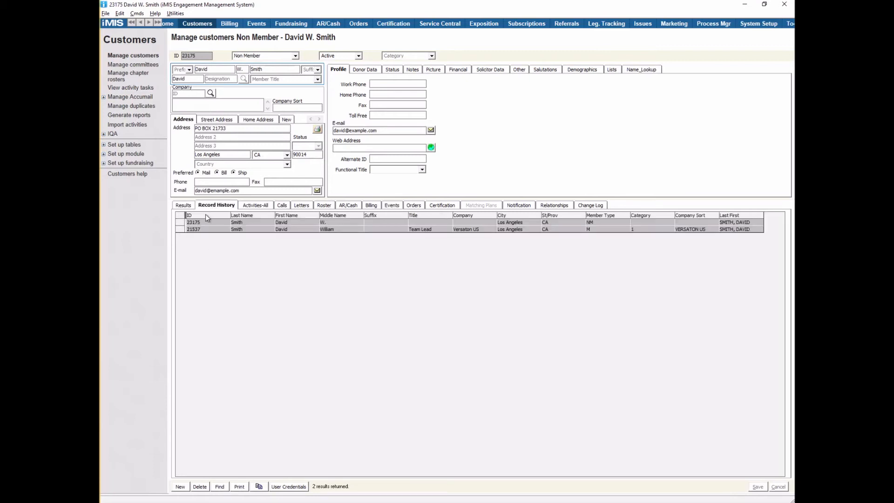
left_click(180, 229)
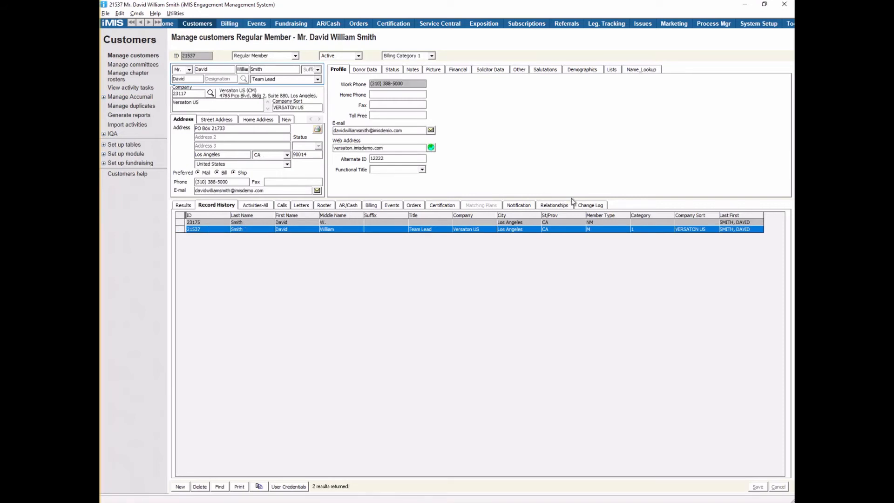
left_click(591, 204)
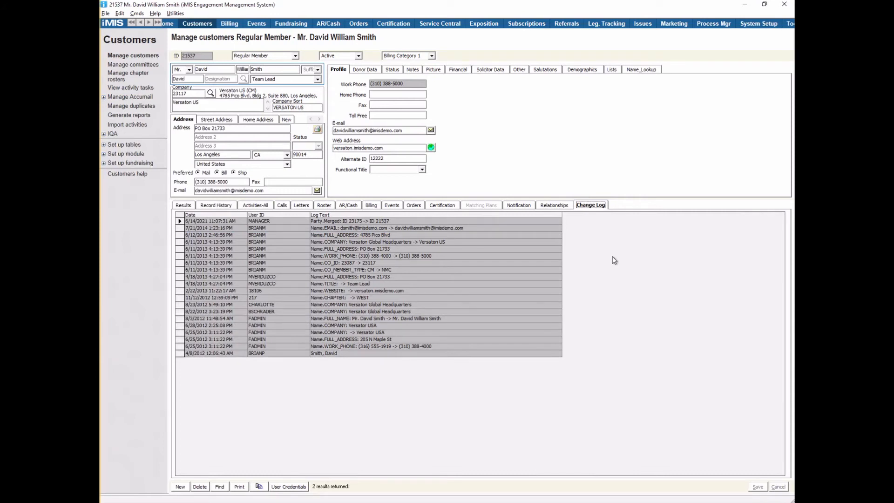
left_click(206, 208)
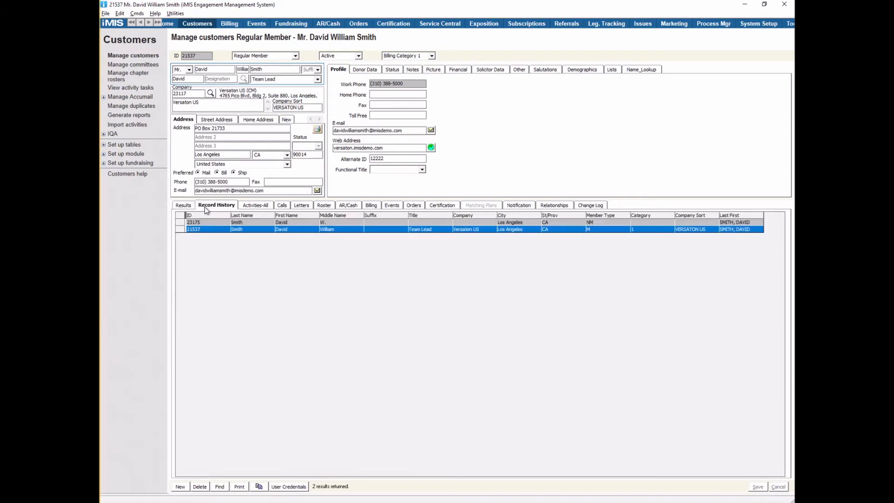
left_click(181, 224)
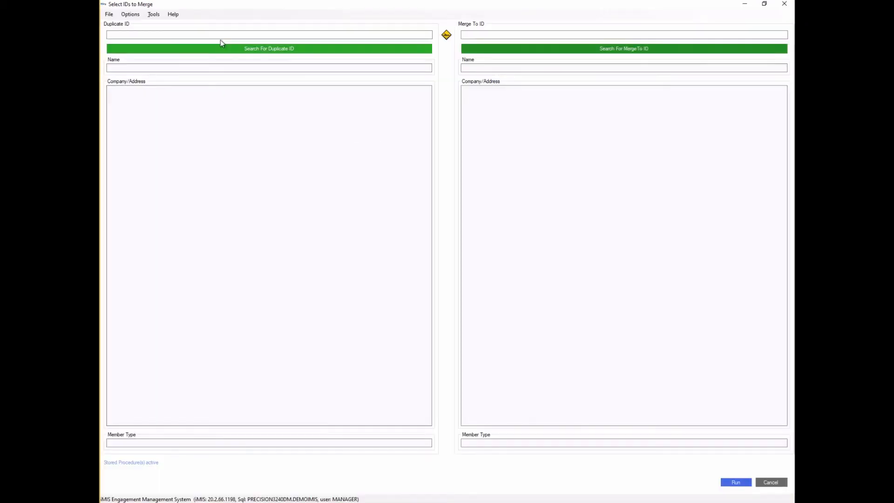
- Switch Mark for Deletion on in the iMerge options and verify it shows ON
left_click(135, 15)
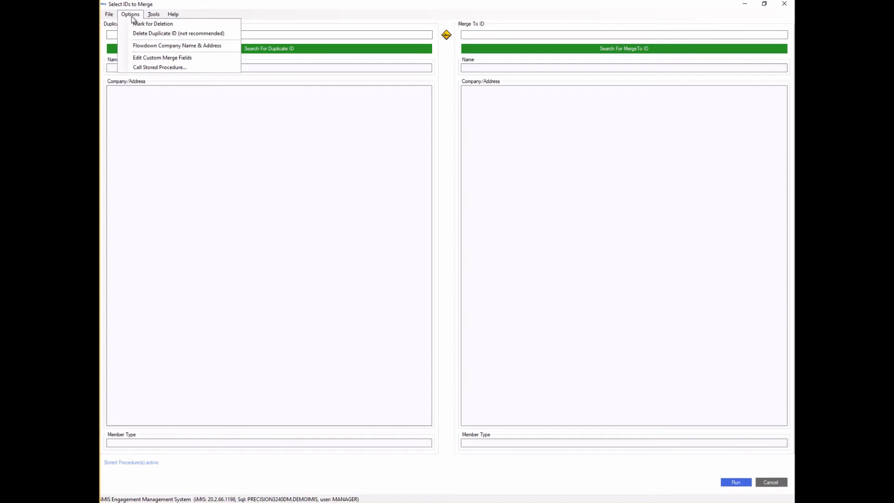
left_click(163, 27)
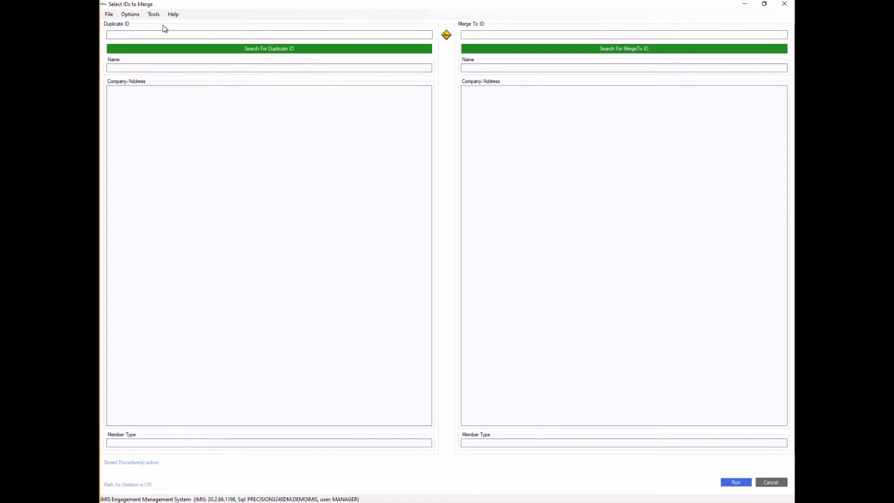
left_click(135, 14)
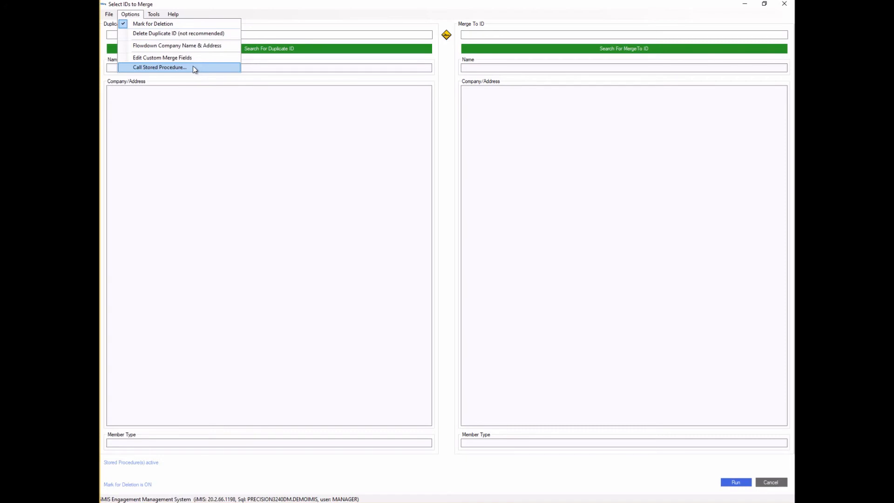
left_click(194, 68)
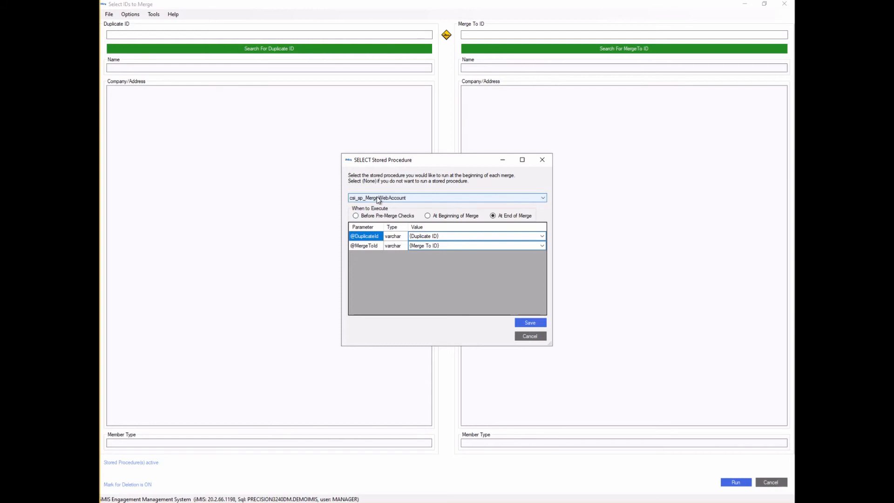
left_click(530, 336)
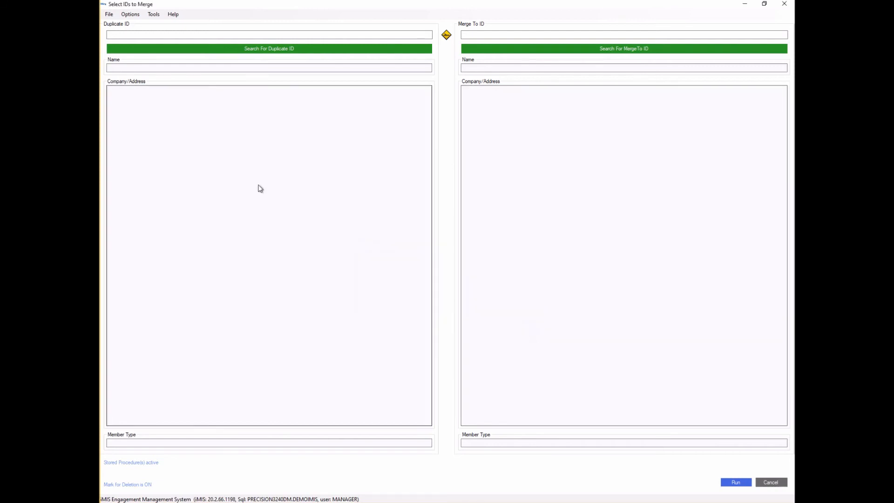
left_click(153, 14)
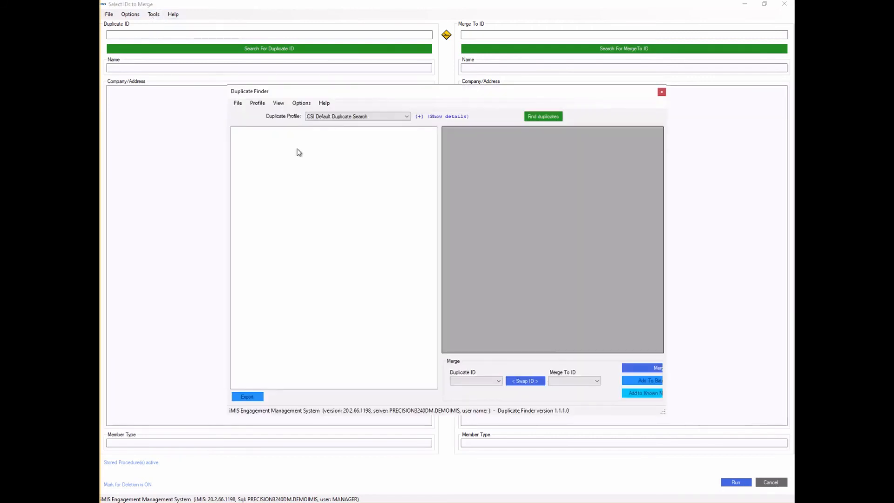
- Enlarge the Duplicate Finder window and show the CSI Default Duplicate Search profile's details
left_click_drag(227, 86, 114, 4)
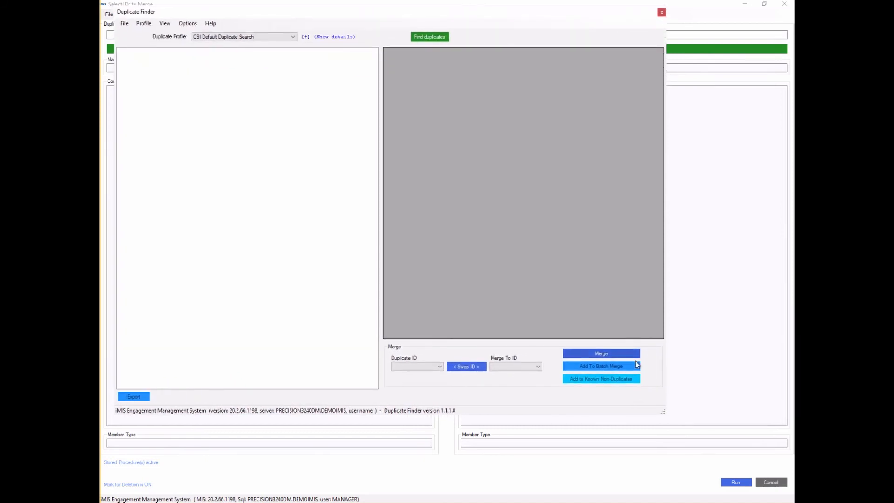
left_click_drag(663, 413, 793, 498)
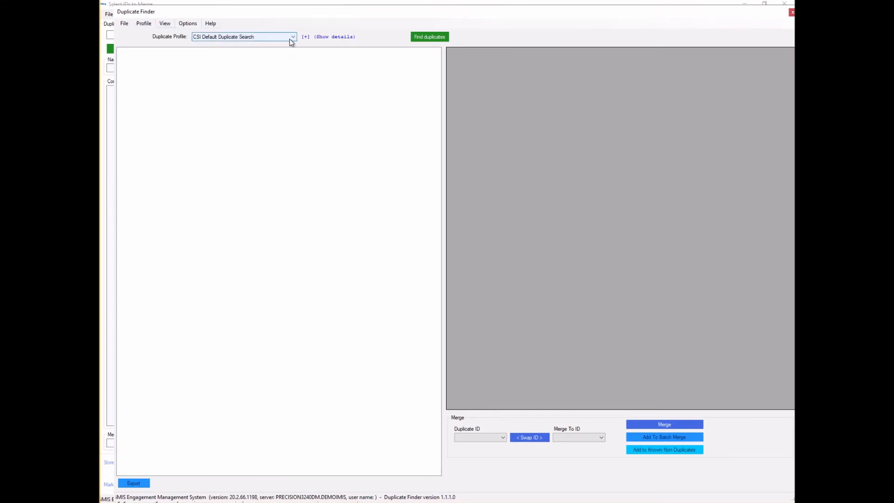
left_click(314, 41)
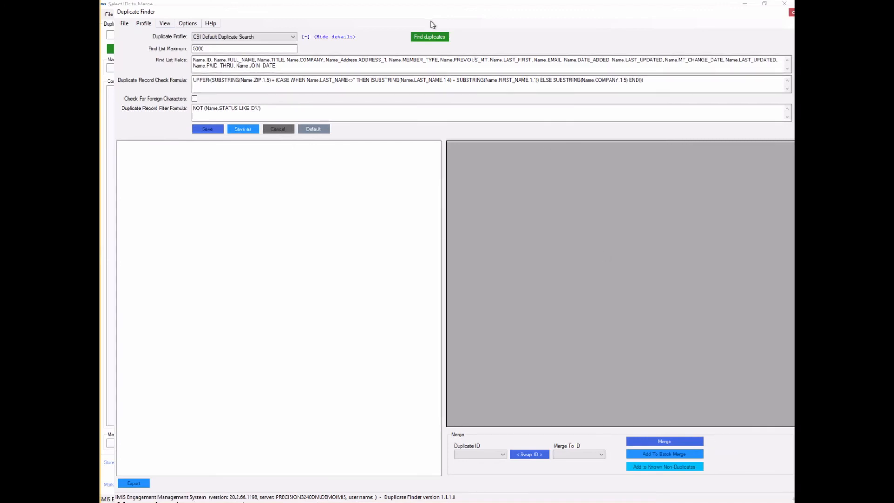
- Find 13 duplicate groups, view 90014SMITD, and set the formula's last-name letter count to 5
left_click(427, 37)
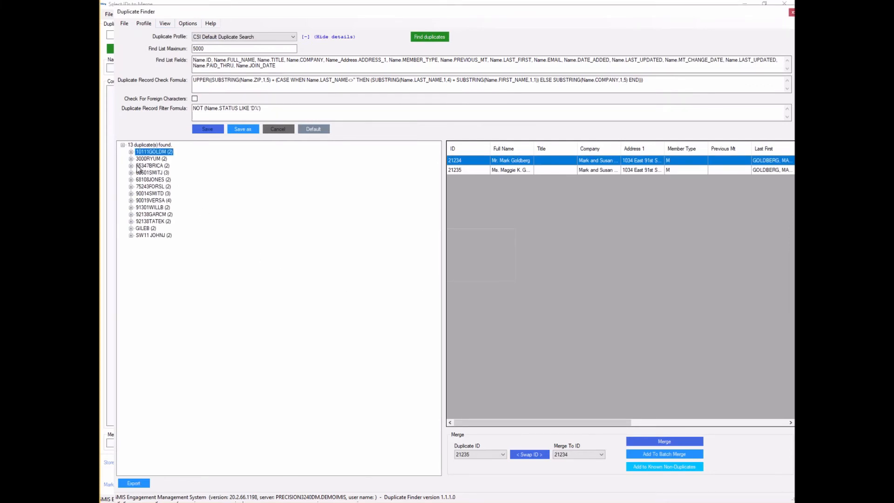
left_click(140, 194)
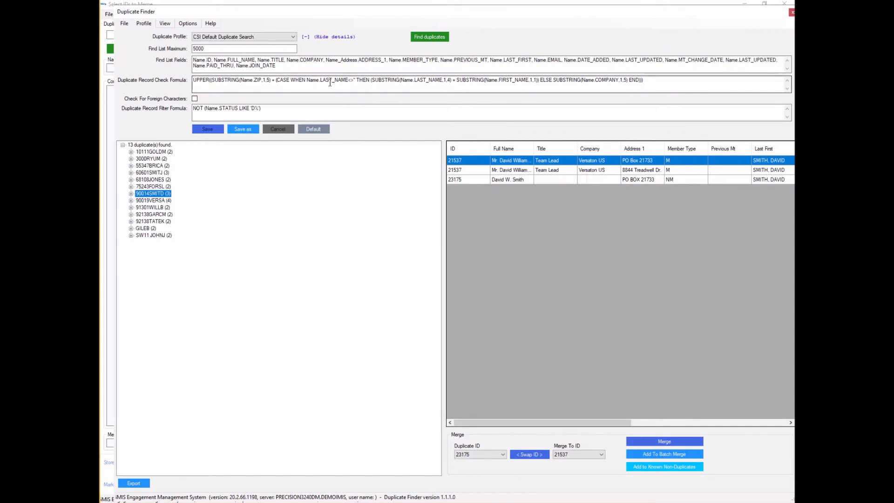
left_click(451, 82)
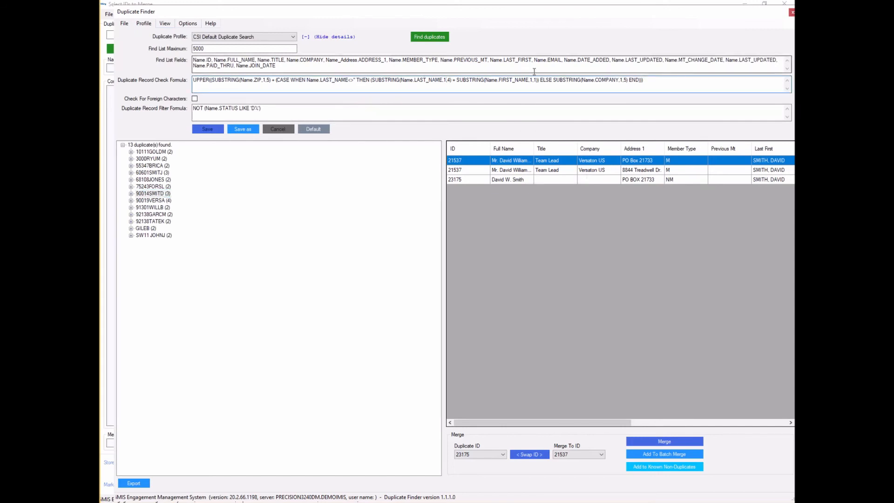
key("Delete")
type("5")
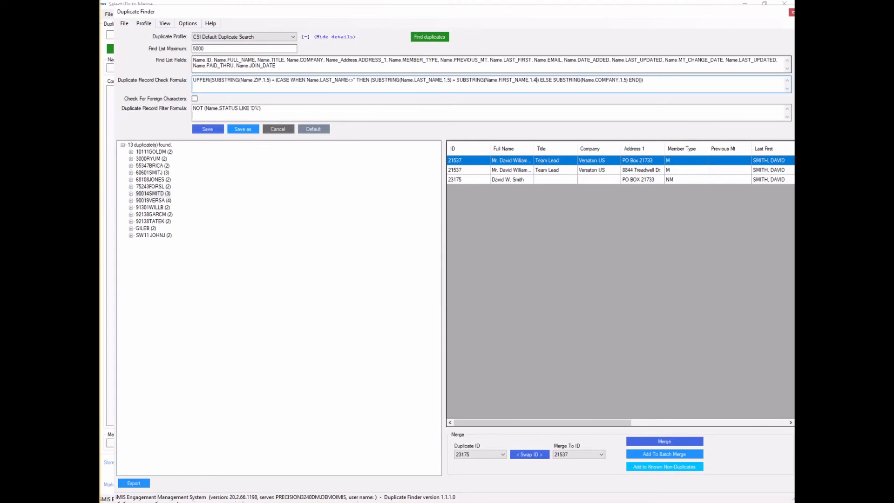
- Save the settings as new profile 'Doug is cool' and rerun the search, finding 7 groups
left_click(241, 128)
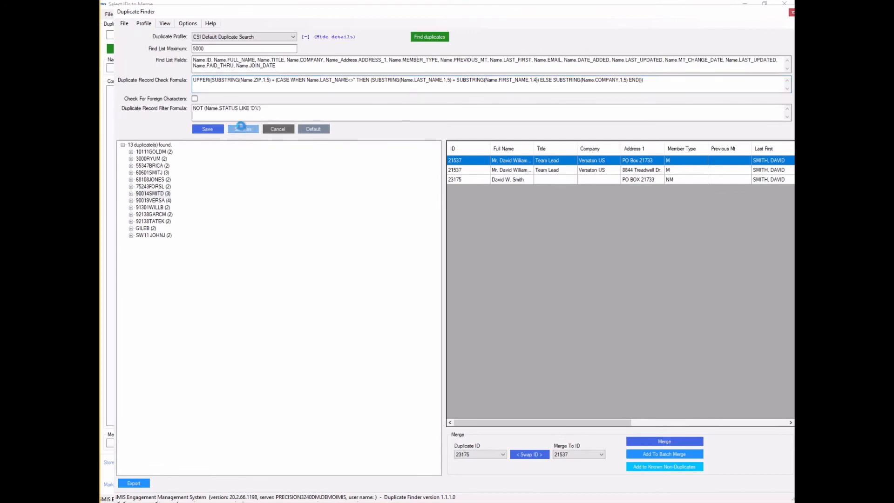
left_click(481, 288)
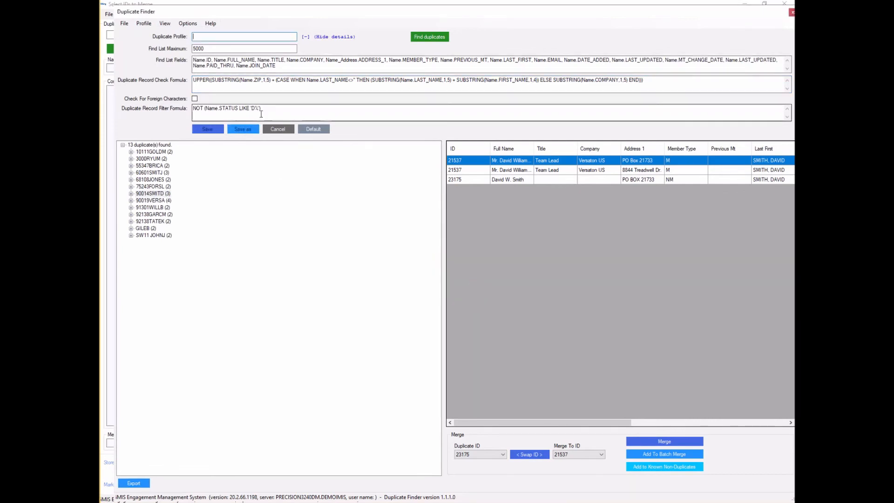
type("Doug")
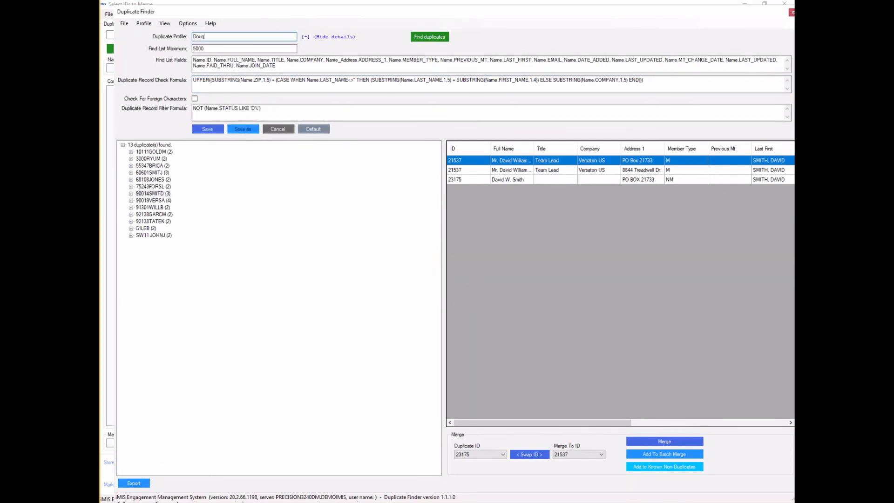
type(" is cool")
left_click(208, 131)
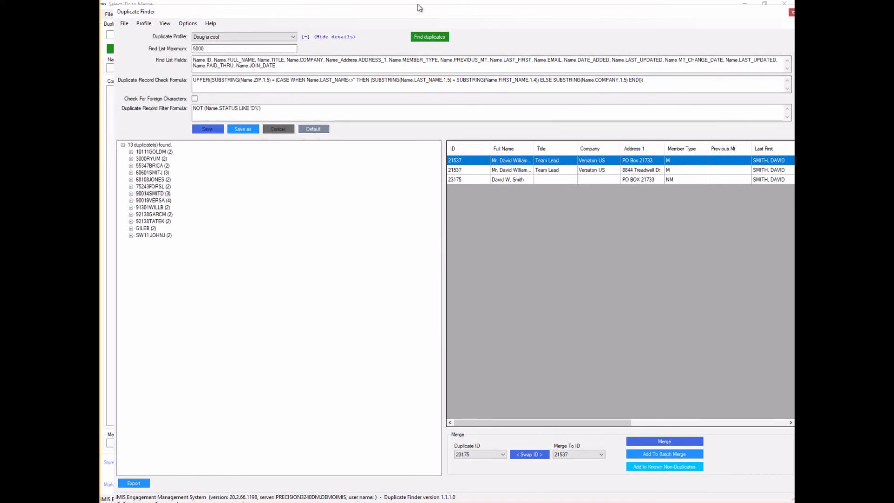
left_click(432, 32)
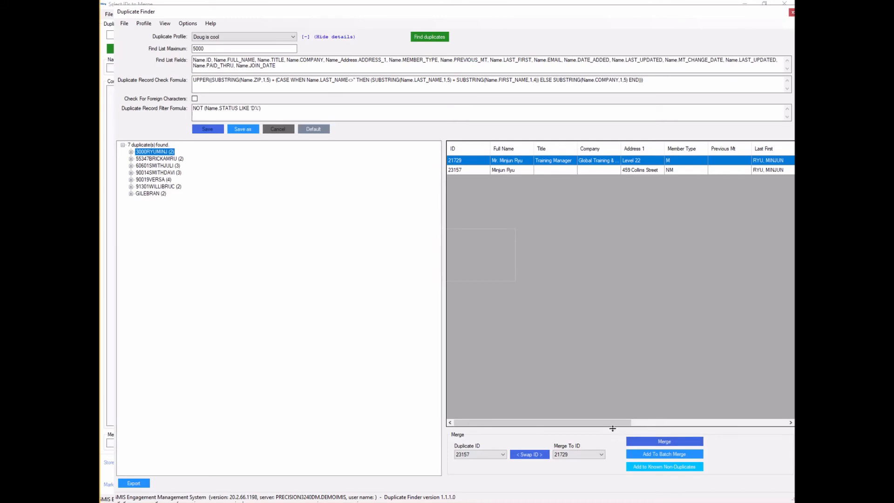
- Batch the 3000RYUMINJ and next pairs, check the Batch List, then browse 90019VERSA and the last group
left_click(658, 454)
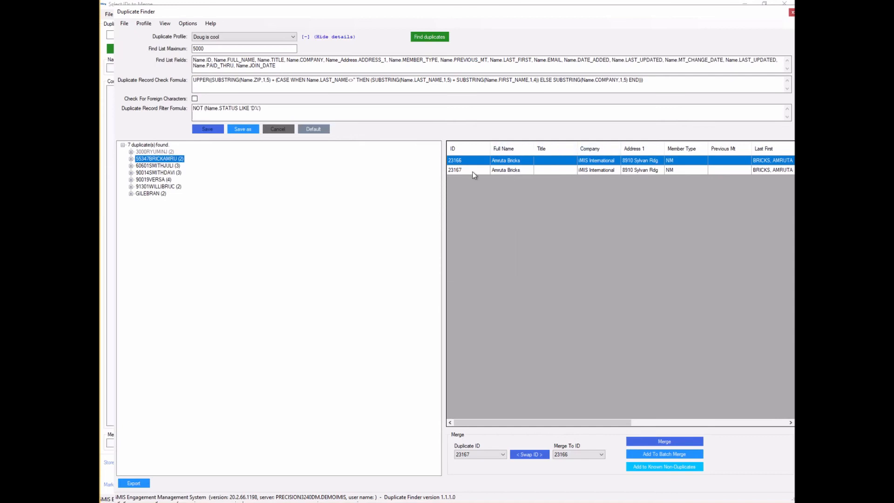
left_click(659, 454)
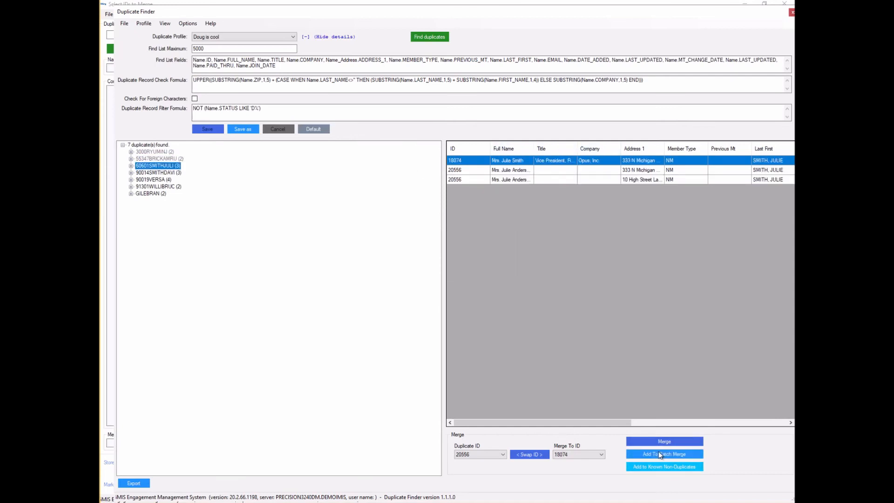
left_click(164, 25)
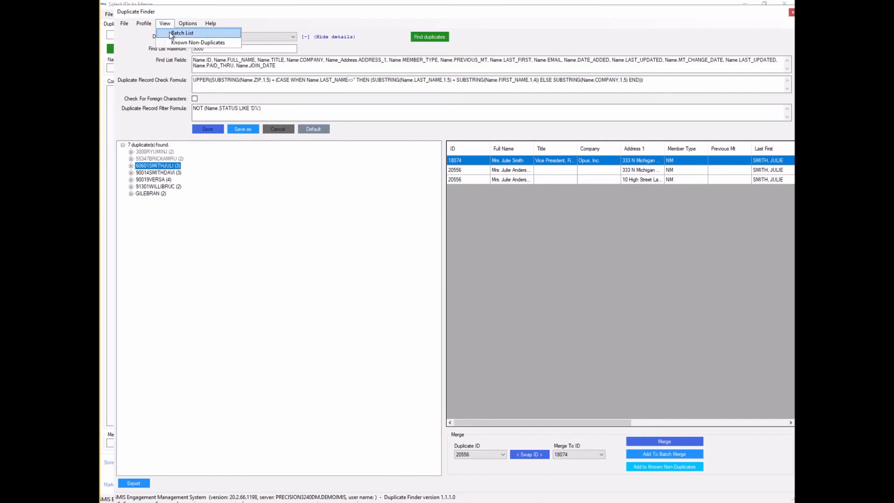
left_click(171, 34)
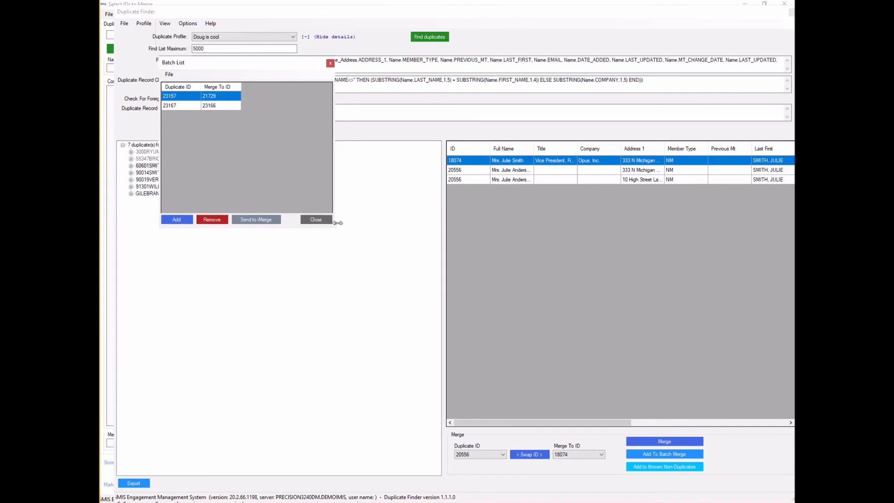
left_click(317, 220)
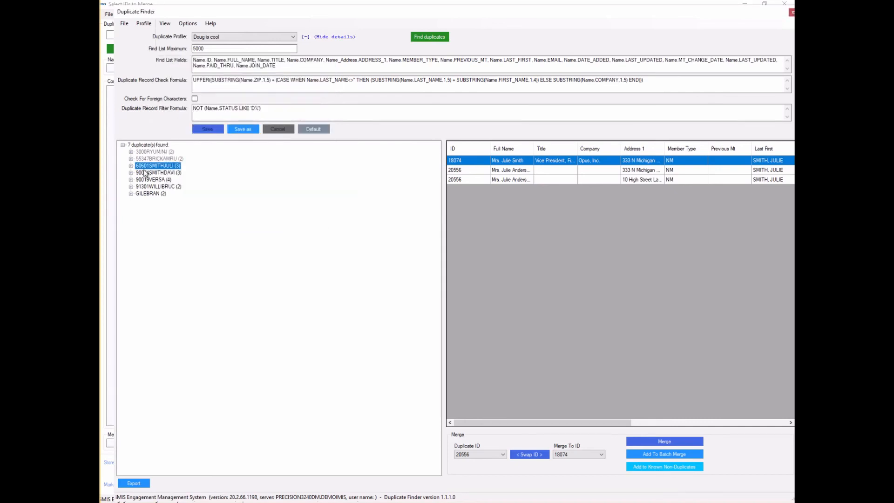
left_click(166, 181)
left_click(150, 193)
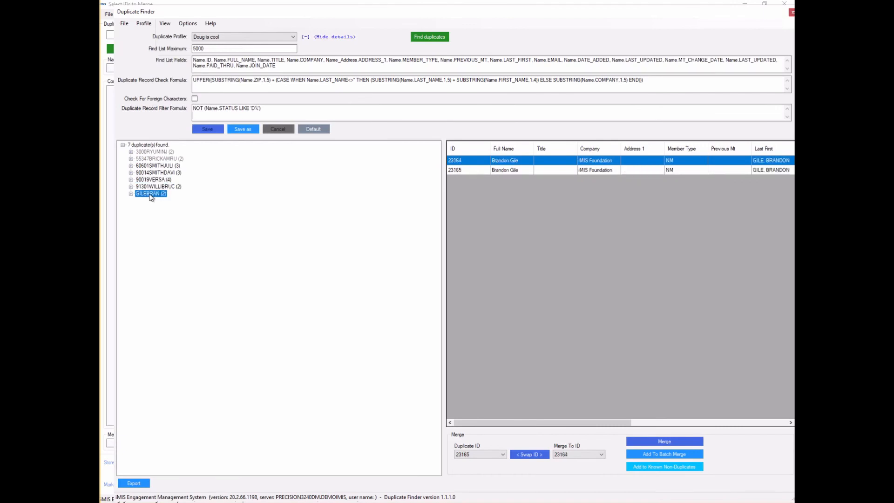